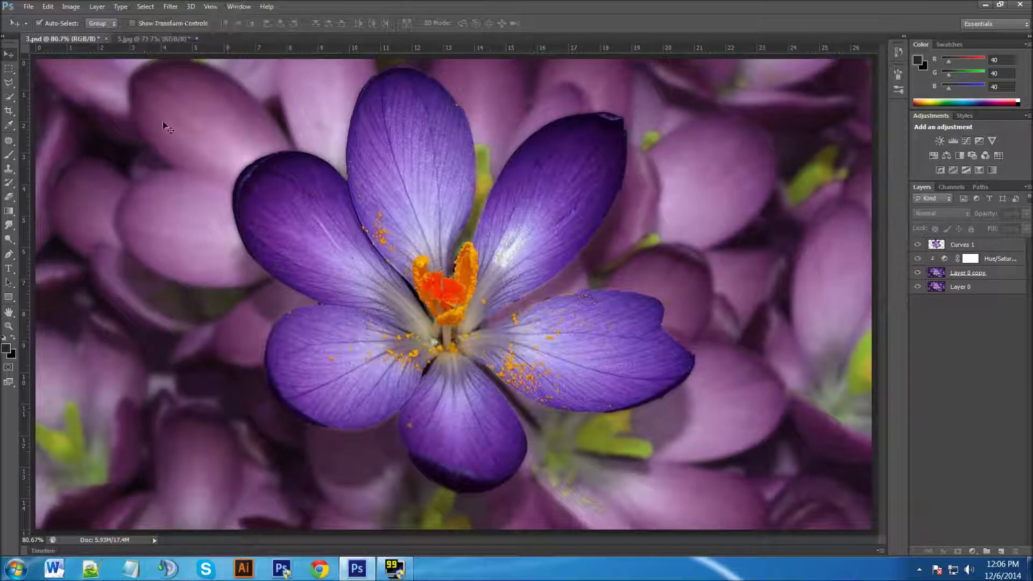
Step: Bring the 5.jpg document to the front
left_click(157, 39)
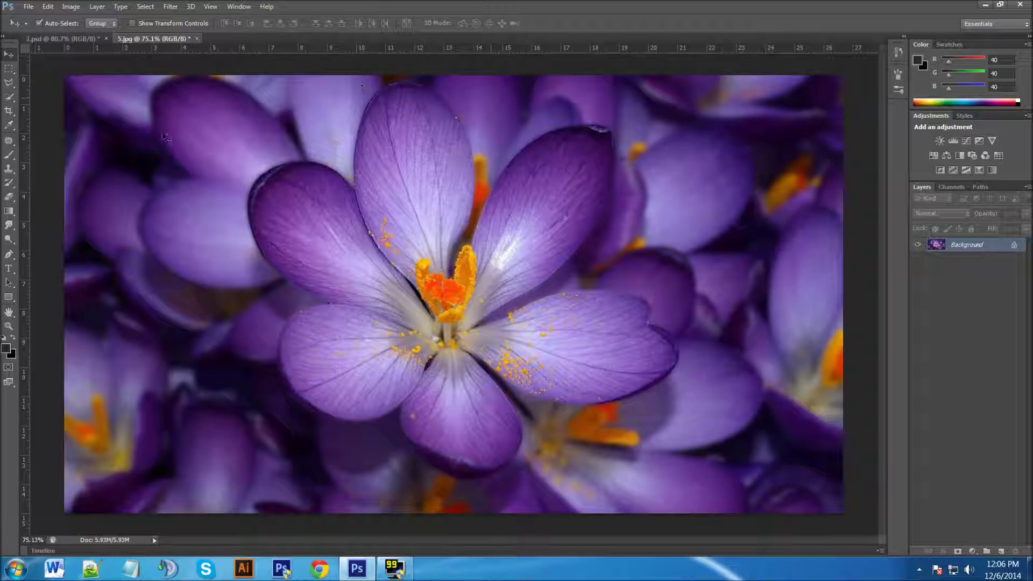
left_click(66, 37)
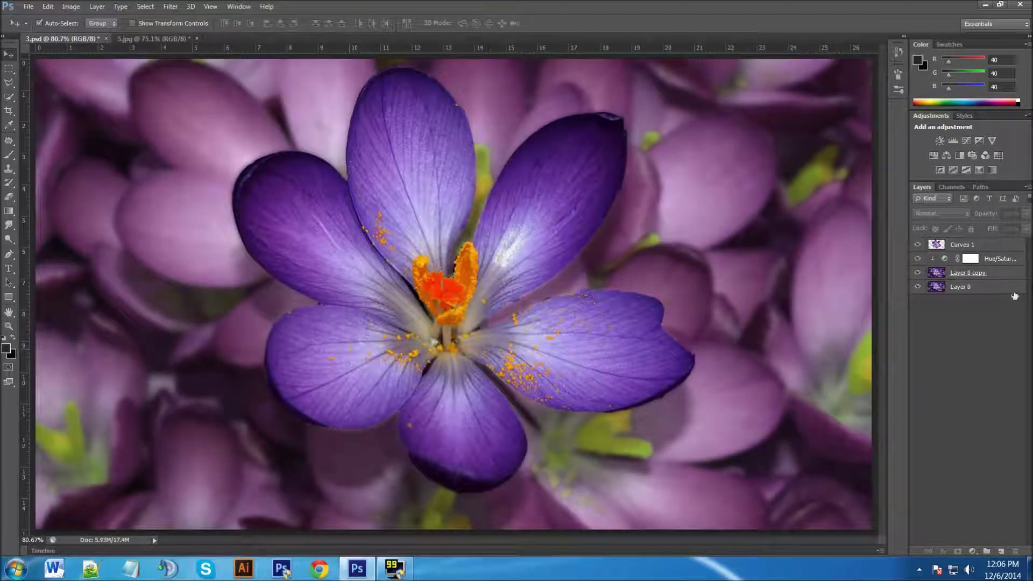
left_click(172, 43)
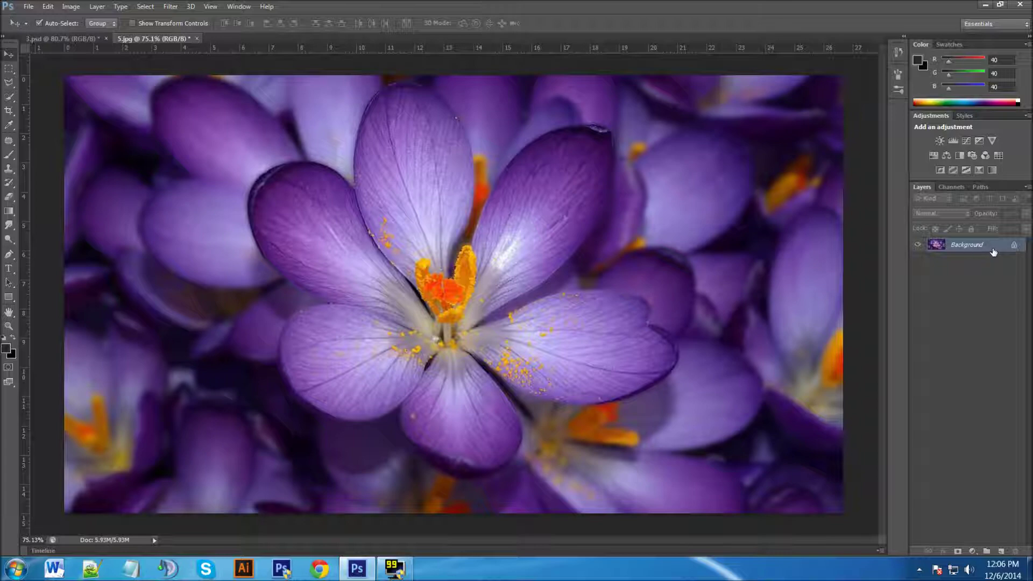
Step: Duplicate the Background layer, hide the original, and select the Quick Selection tool
left_click_drag(993, 252, 998, 258)
left_click_drag(998, 257, 1001, 551)
left_click(918, 259)
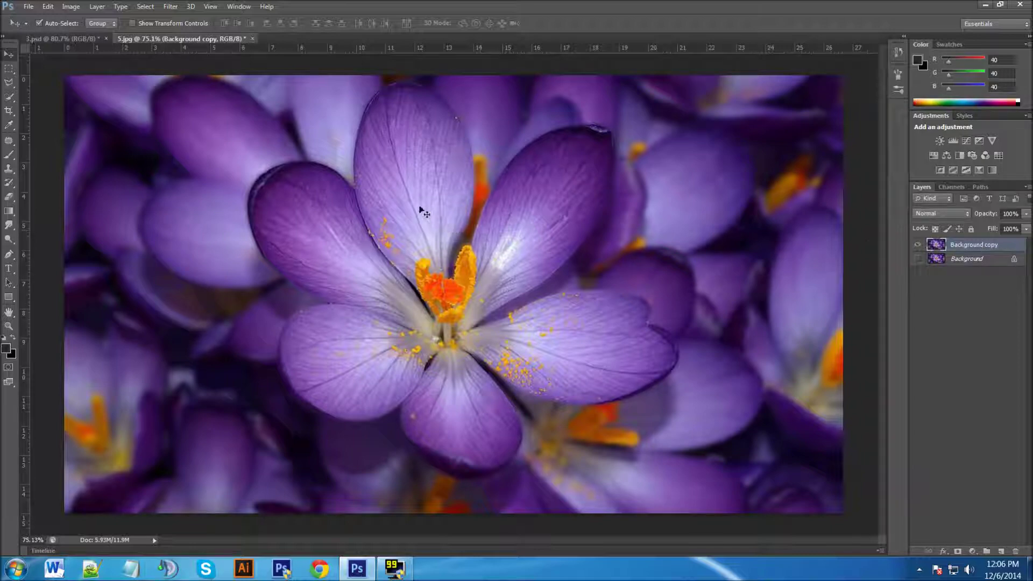
left_click(10, 98)
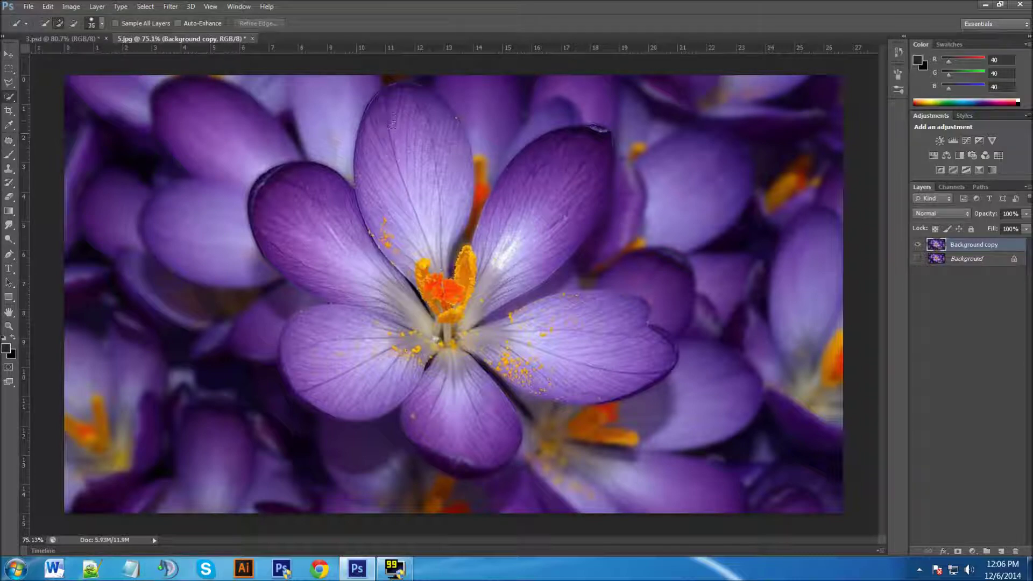
Step: Paint a size-60 Quick Selection over the crocus's upper petals down to the centre
key("bracketright")
key("bracketright")
key("bracketright")
key("bracketright")
mouse_move(399, 96)
left_mouse_down()
mouse_move(427, 262)
mouse_move(425, 308)
mouse_move(313, 226)
mouse_move(385, 308)
mouse_move(359, 356)
mouse_move(452, 389)
mouse_move(448, 437)
mouse_move(487, 376)
mouse_move(549, 352)
mouse_move(559, 374)
mouse_move(621, 363)
mouse_move(605, 331)
mouse_move(551, 355)
mouse_move(507, 261)
mouse_move(495, 267)
left_mouse_up()
left_click_drag(546, 213, 552, 206)
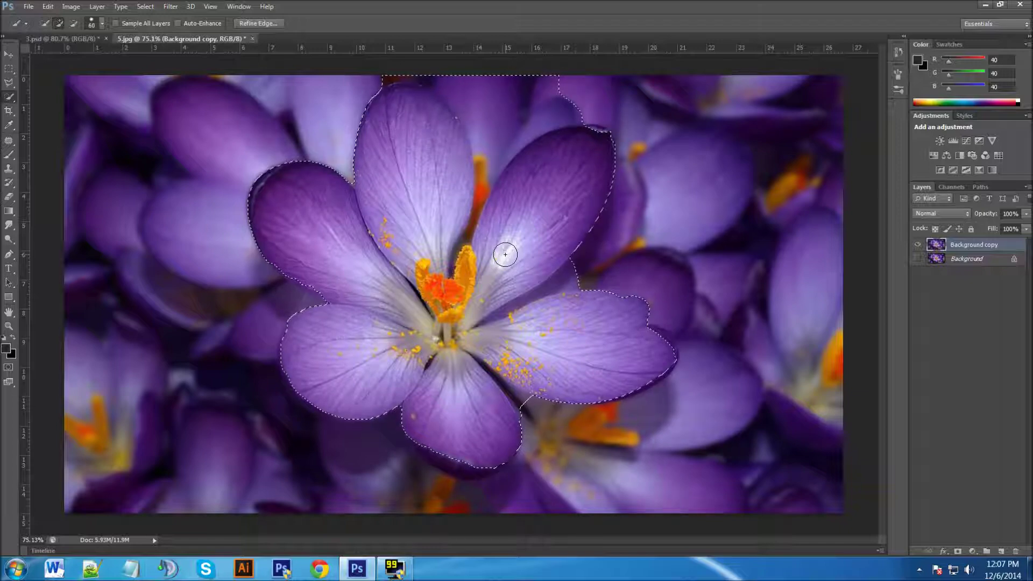
key("alt")
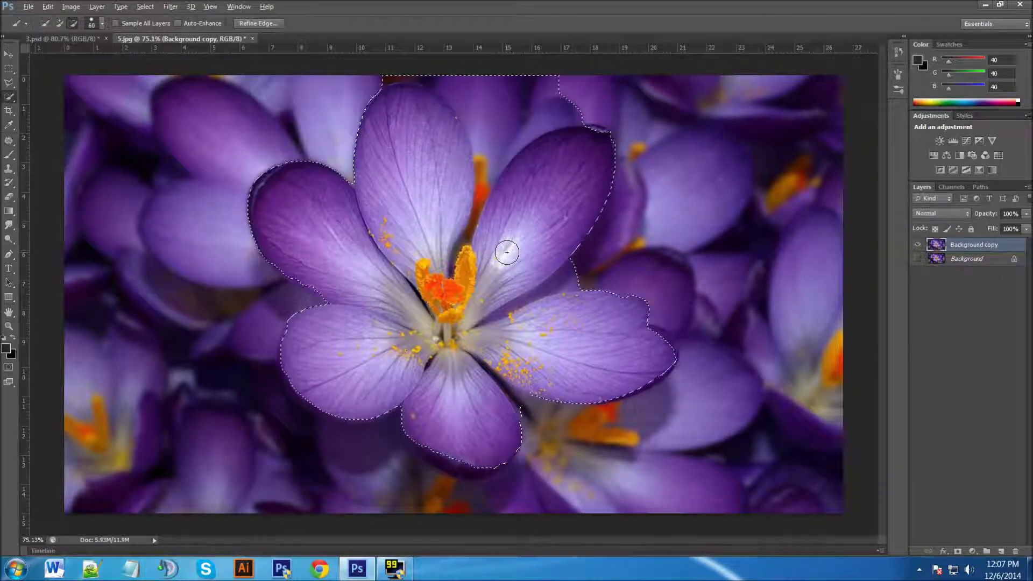
Step: Subtract the background spill from the selection, including the area left of the lower-left petal
key("alt")
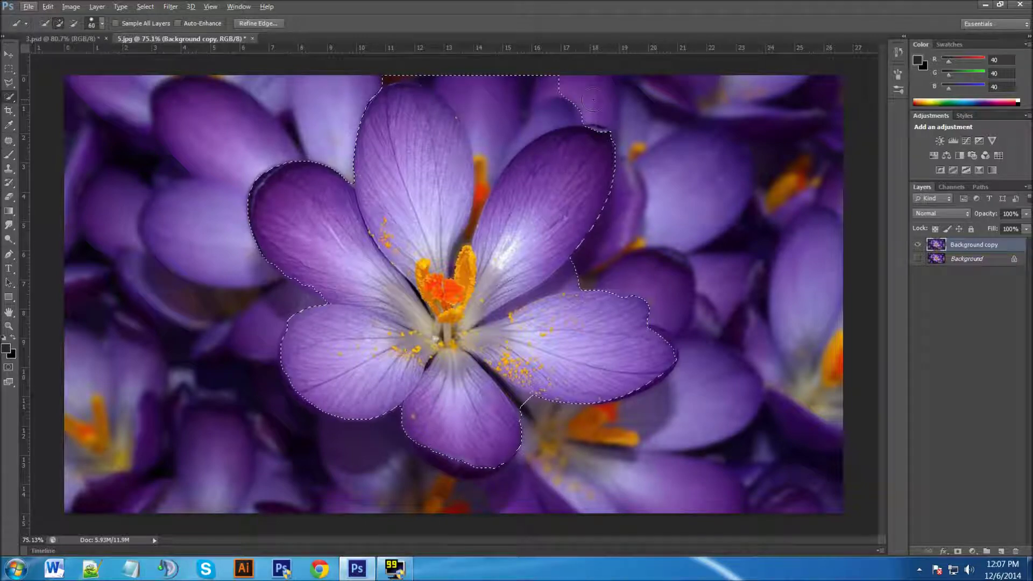
key("alt")
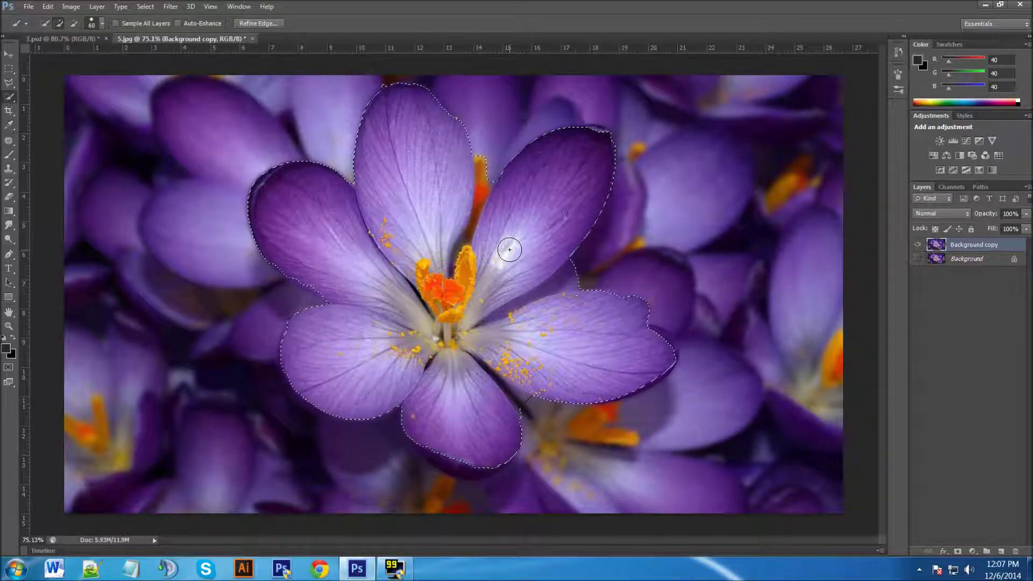
key("bracketright")
key("bracketright")
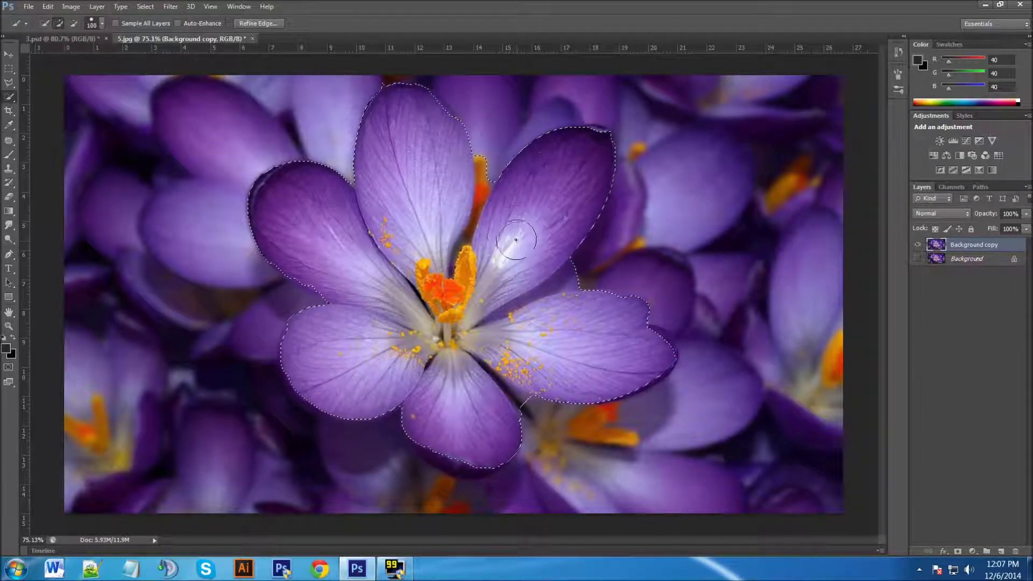
key("bracketright")
key("bracketright")
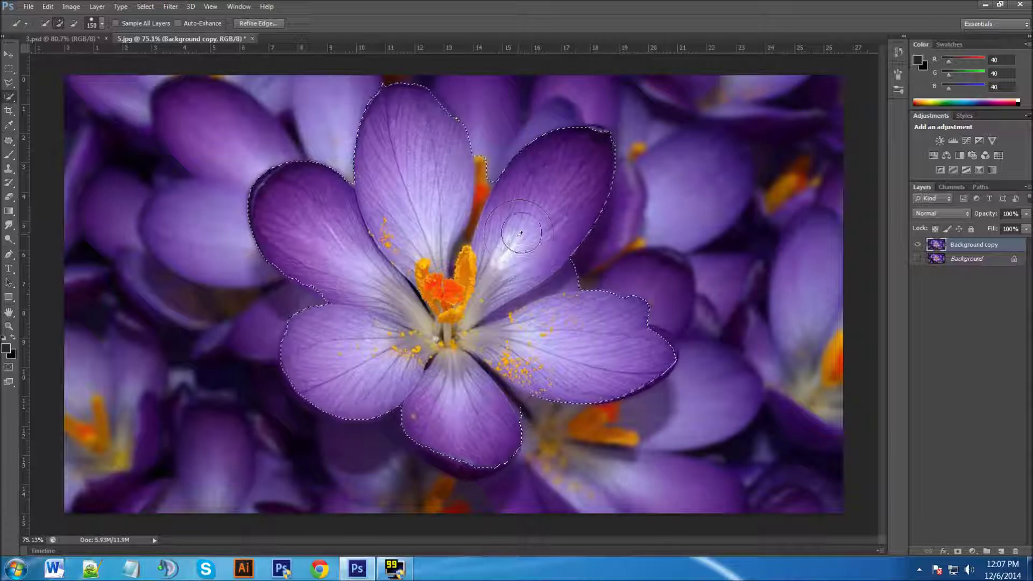
key("bracketleft")
key("bracketleft")
key("bracketleft")
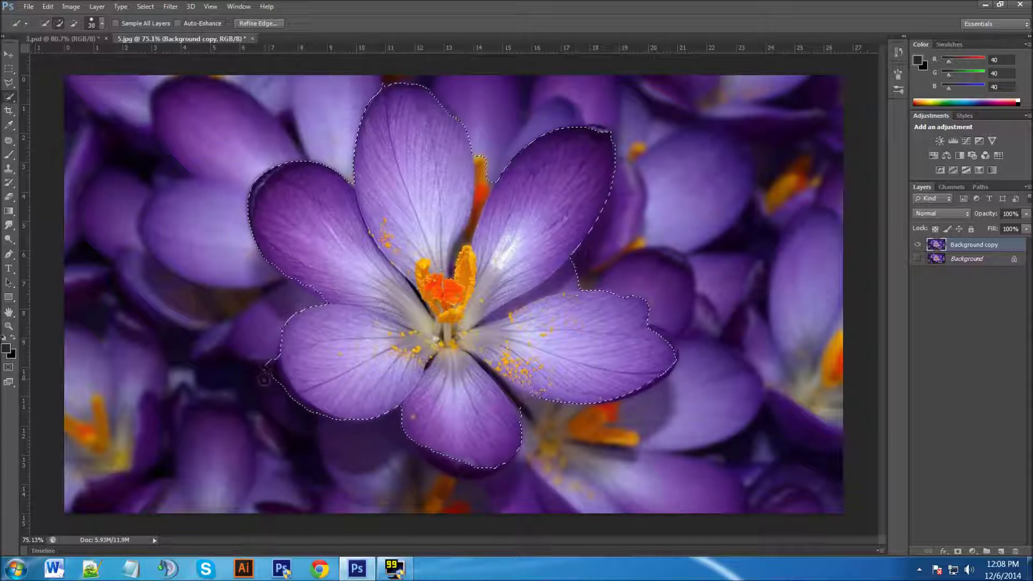
left_click_drag(306, 397, 269, 365)
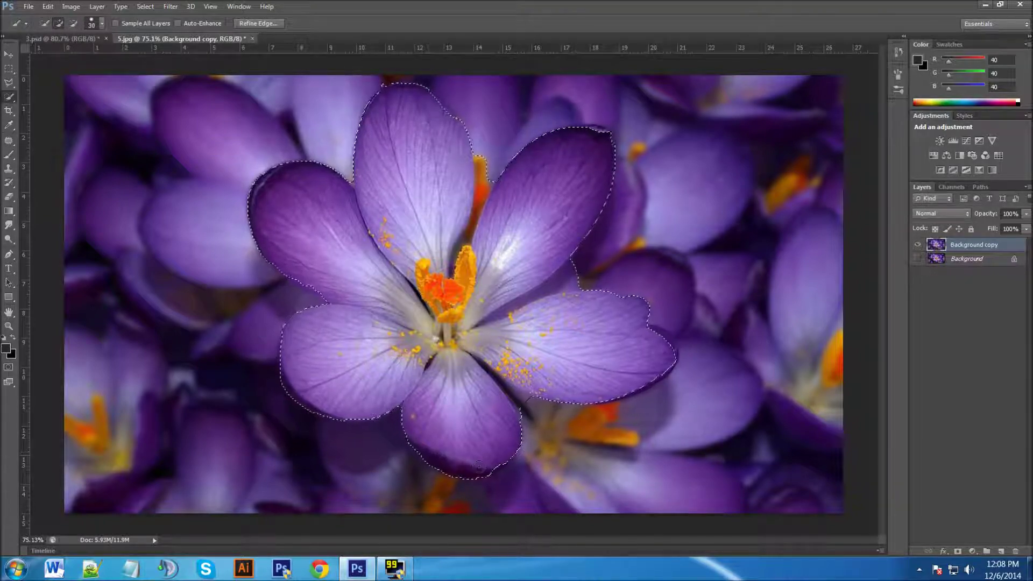
Step: Clean up the selection along the petal edges and flower centre with a size-15 brush
mouse_move(479, 467)
left_mouse_down()
mouse_move(446, 453)
mouse_move(487, 472)
left_mouse_up()
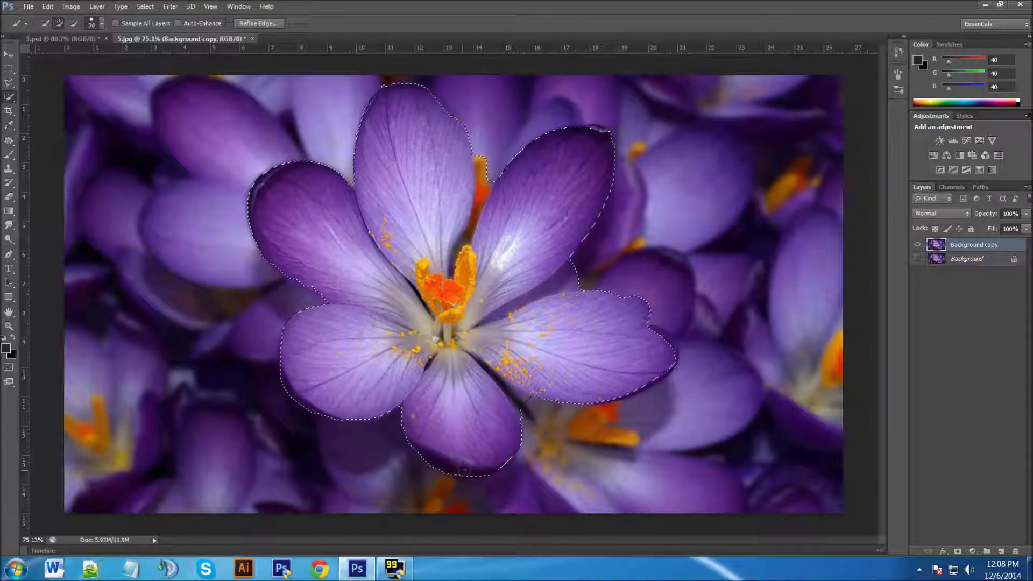
key("bracketleft")
key("bracketleft")
key("bracketleft")
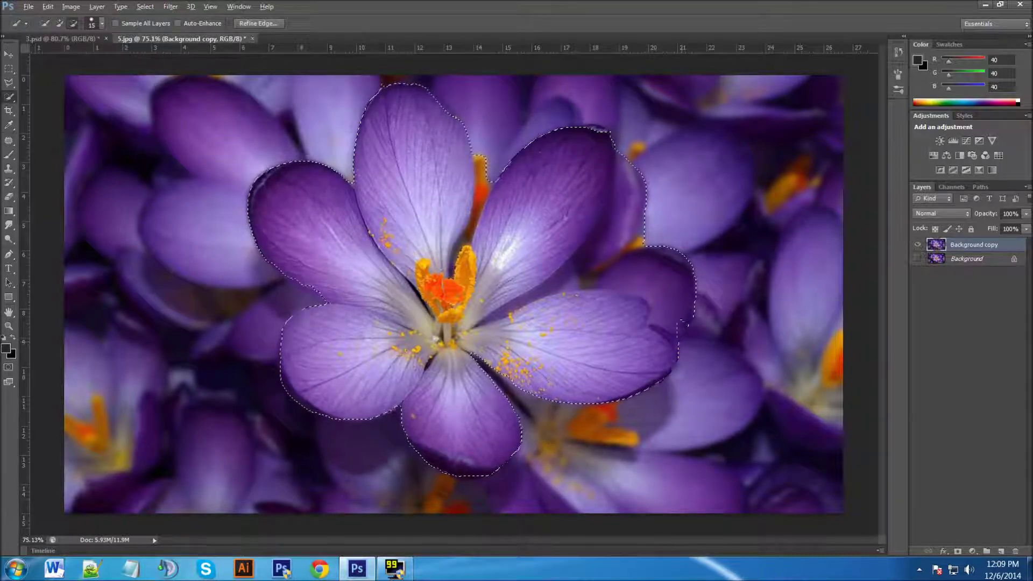
left_click_drag(629, 188, 661, 291)
left_click_drag(535, 298, 474, 327)
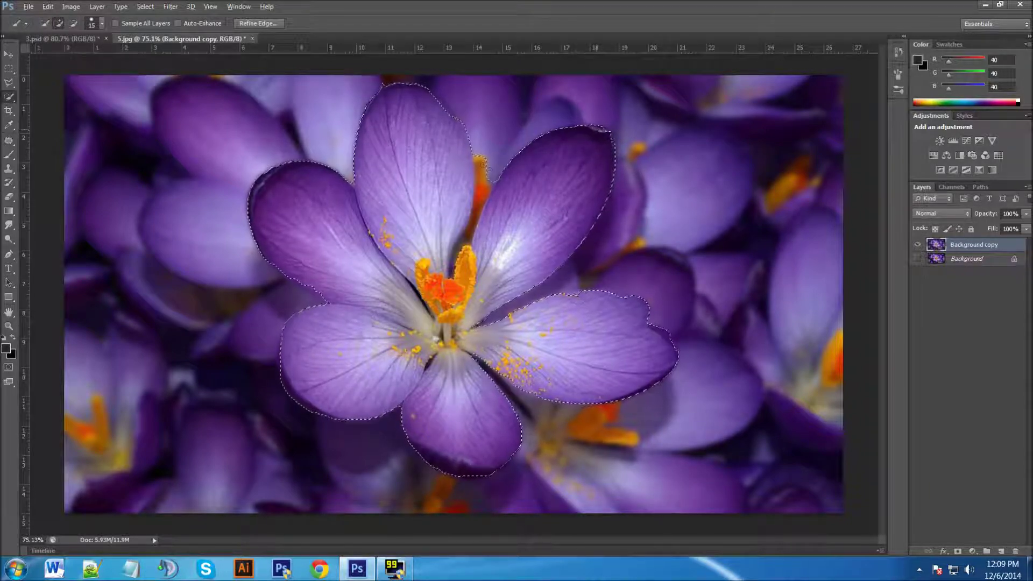
left_click_drag(487, 167, 461, 253)
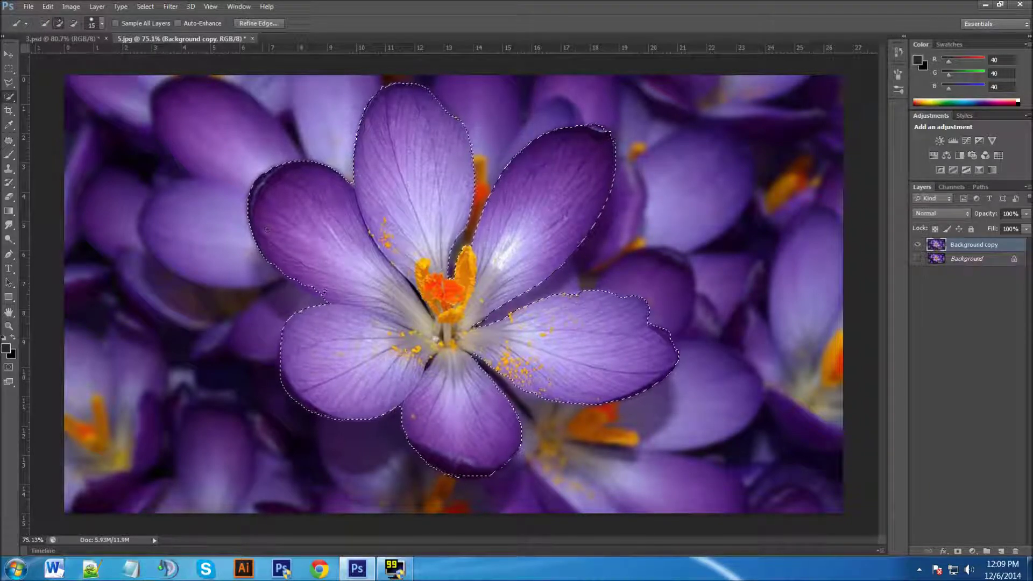
left_click_drag(313, 287, 328, 308)
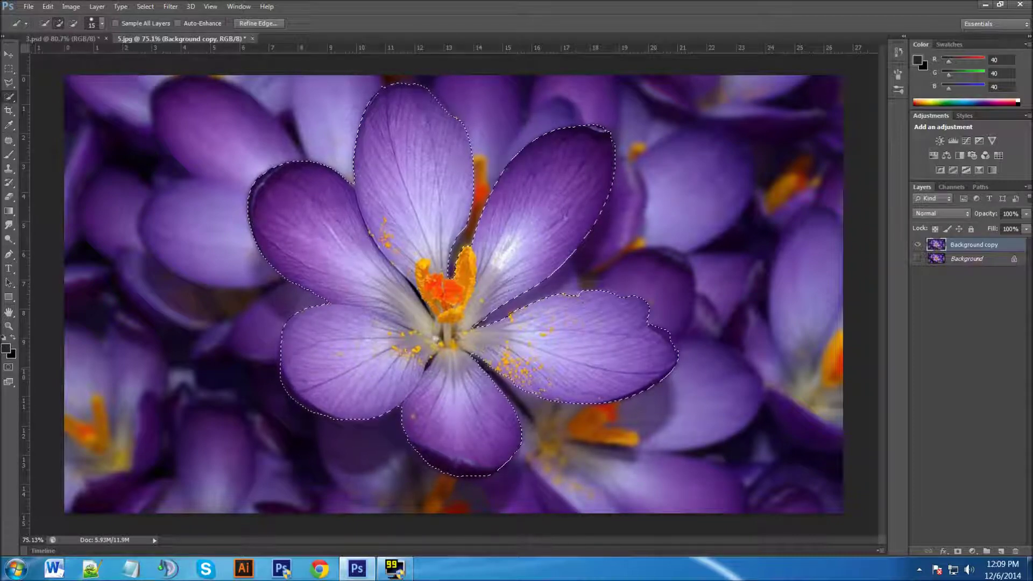
left_click_drag(511, 377, 483, 321)
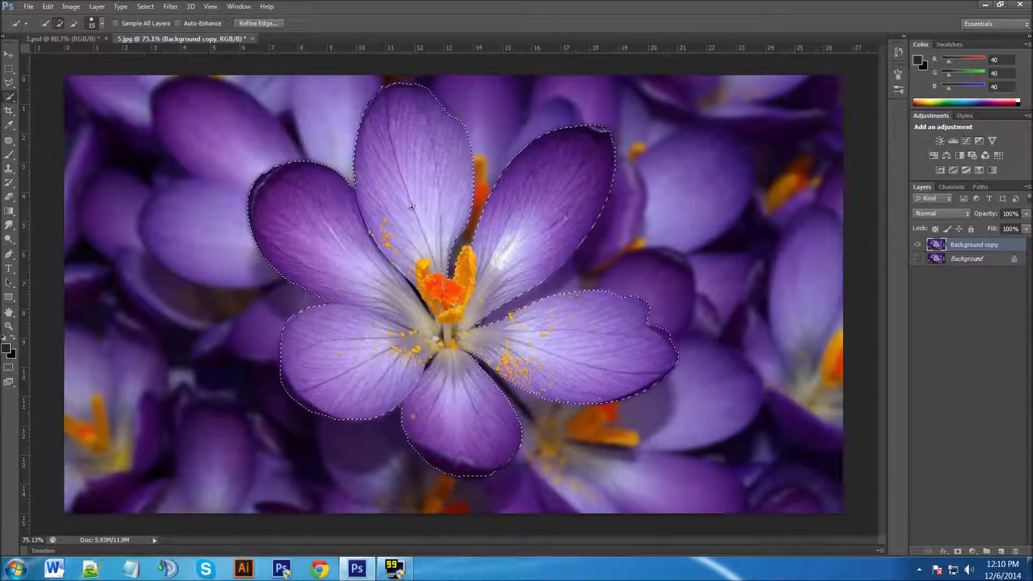
right_click(694, 142)
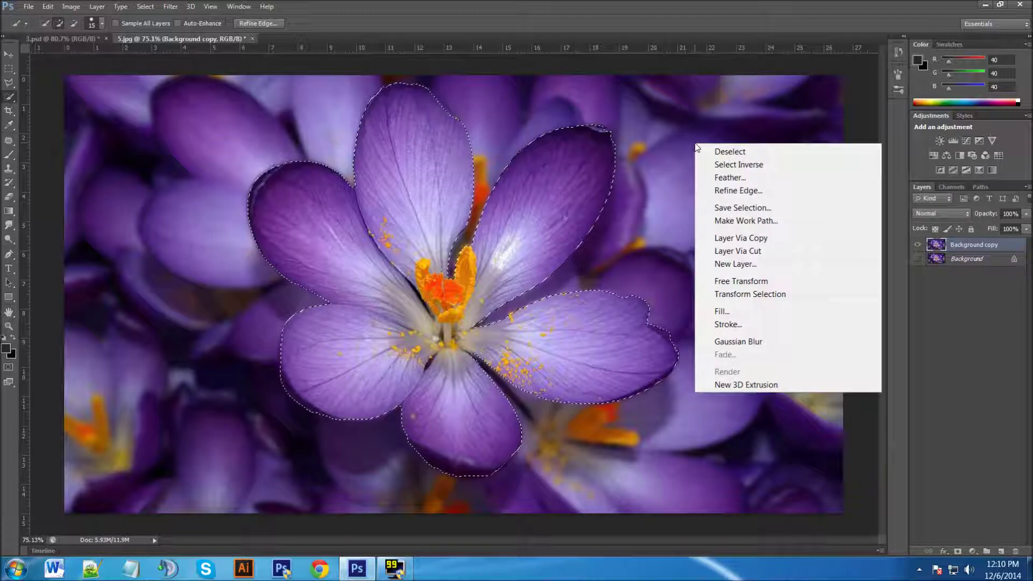
Step: Invert the selection to the background and open Refine Edge
left_click(730, 167)
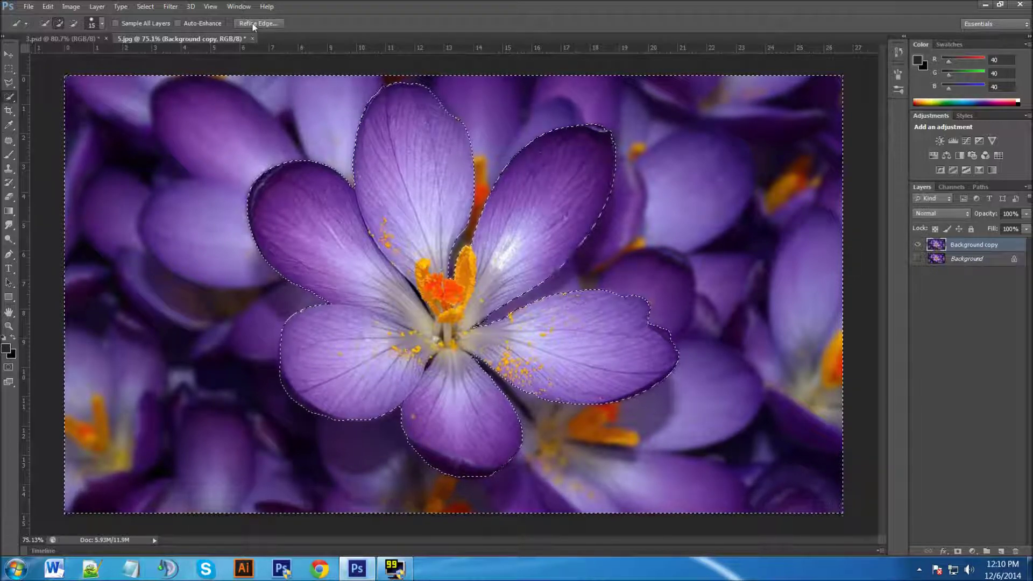
left_click(146, 7)
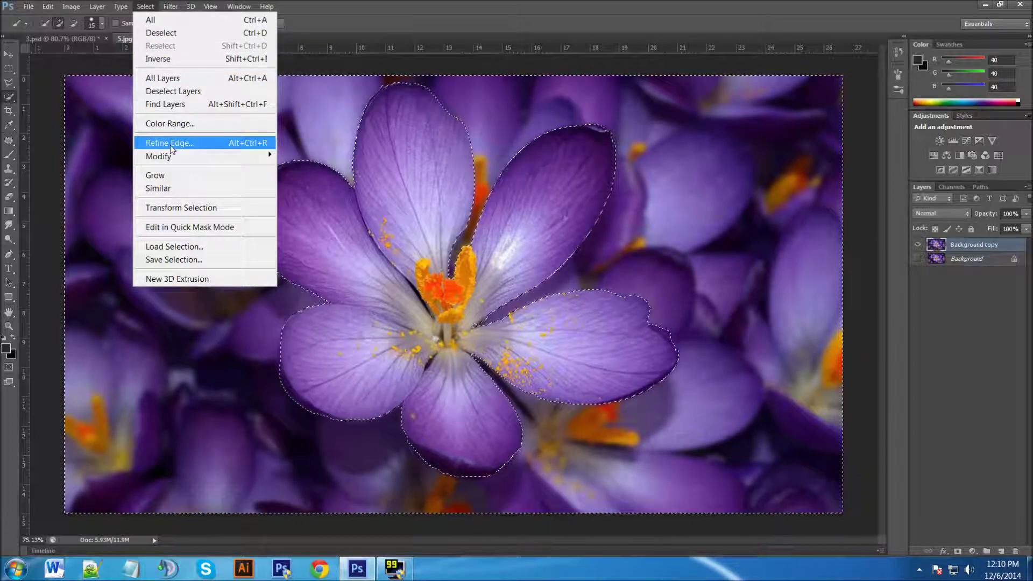
left_click(301, 21)
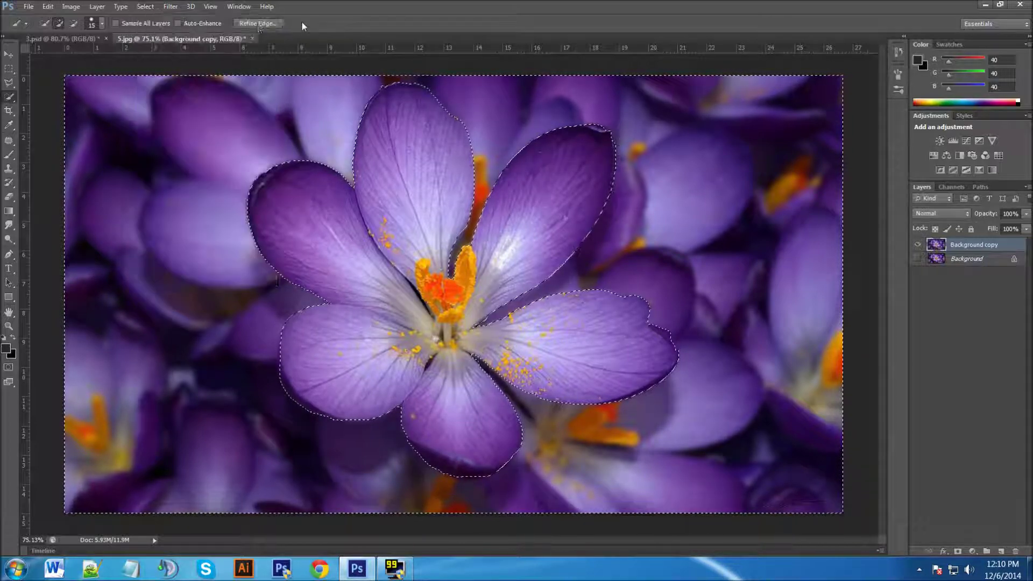
left_click(257, 24)
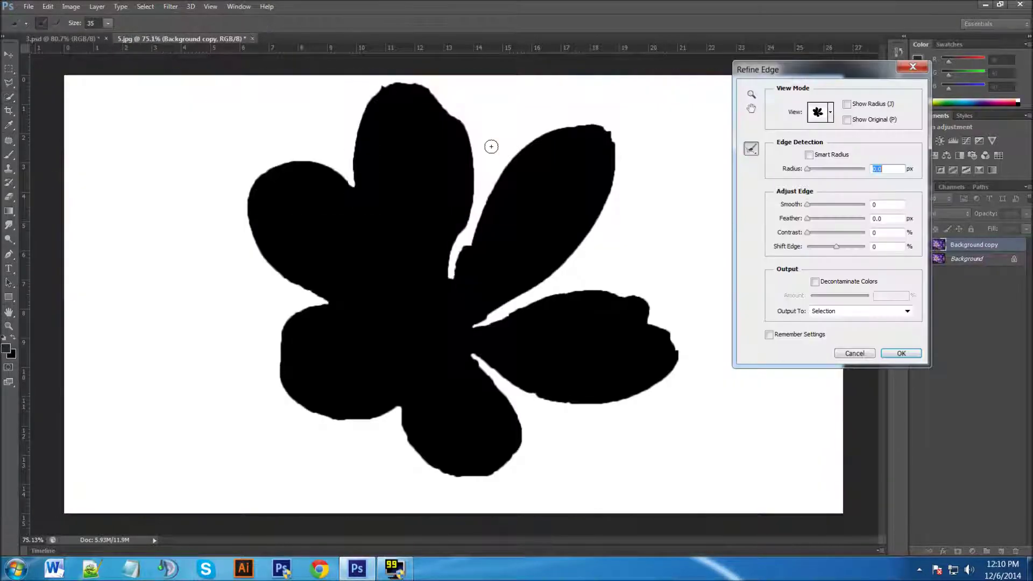
Step: Refine the edge with Smooth 14 and Contrast 18 in black-and-white view, and apply it
left_click(831, 114)
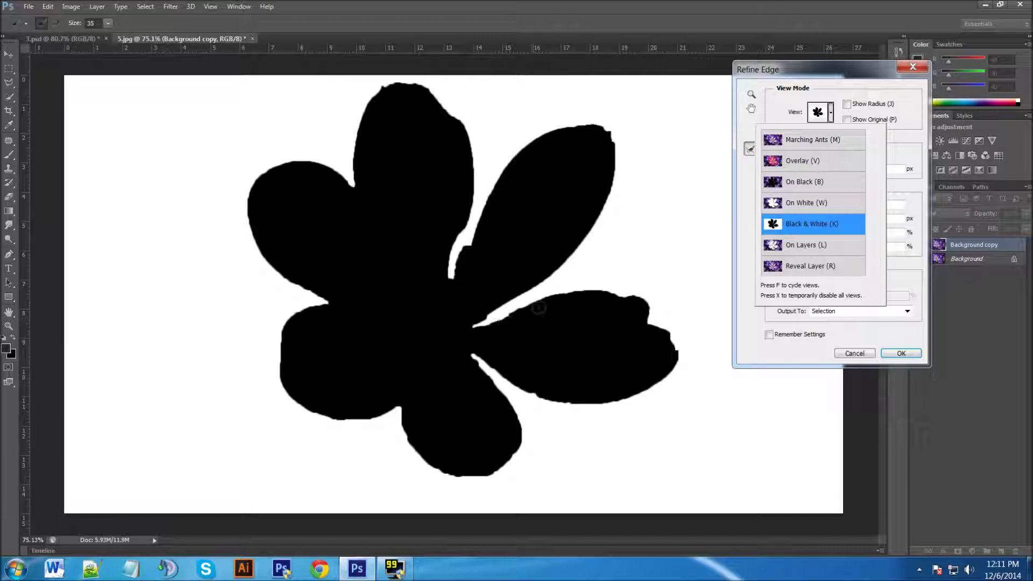
left_click(750, 161)
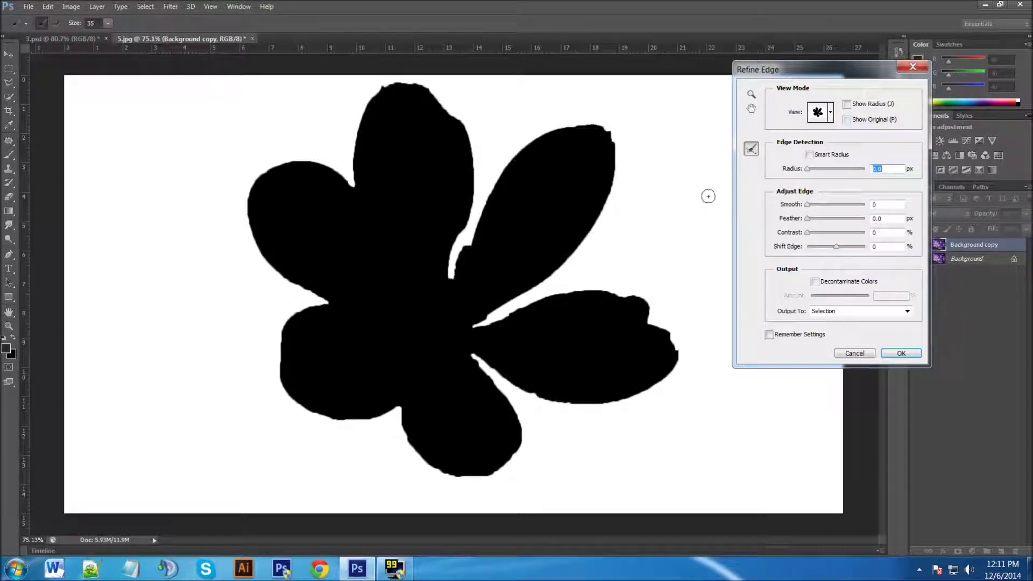
key("ctrl+plus")
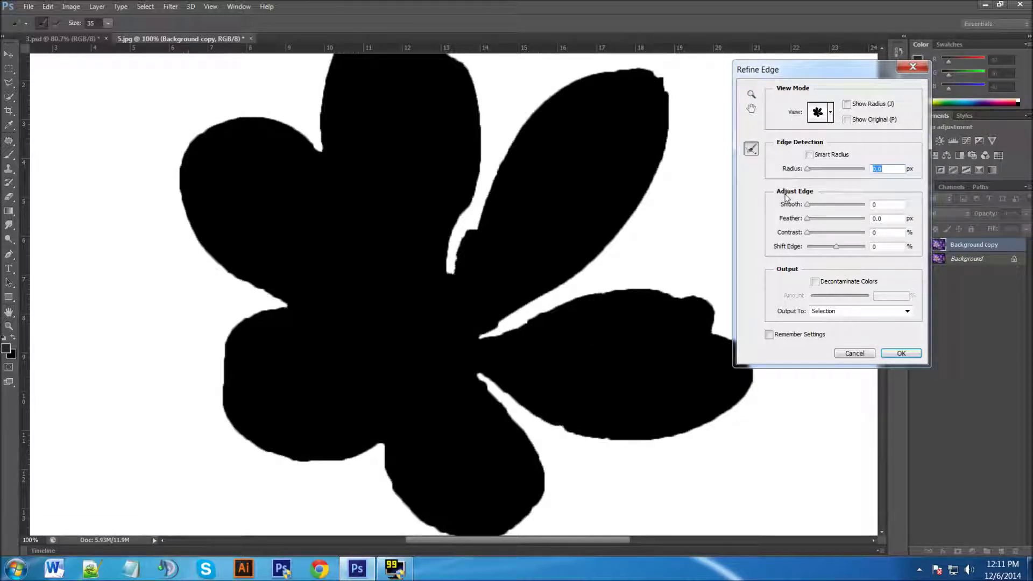
left_click_drag(809, 205, 814, 205)
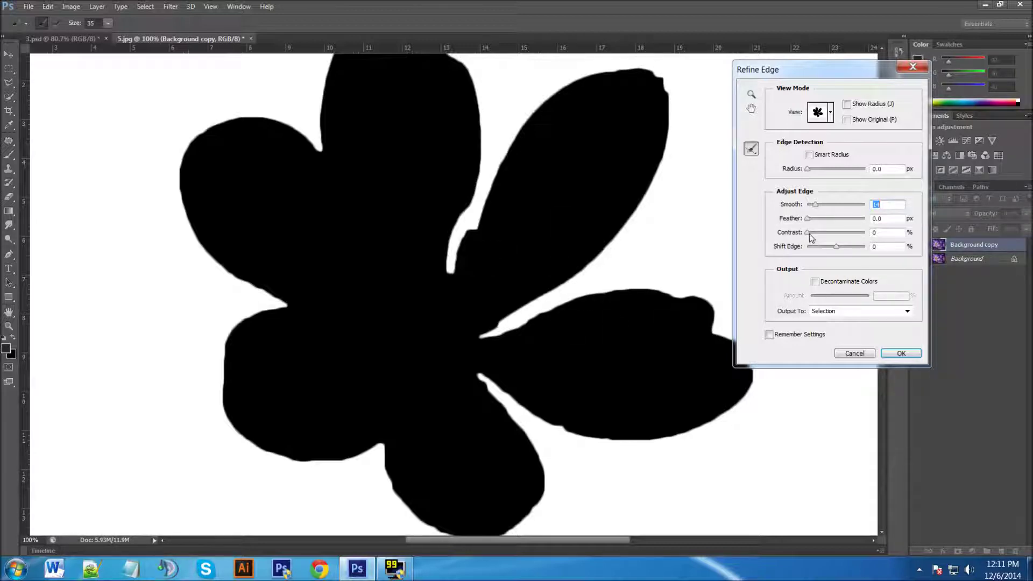
left_click_drag(808, 234, 817, 233)
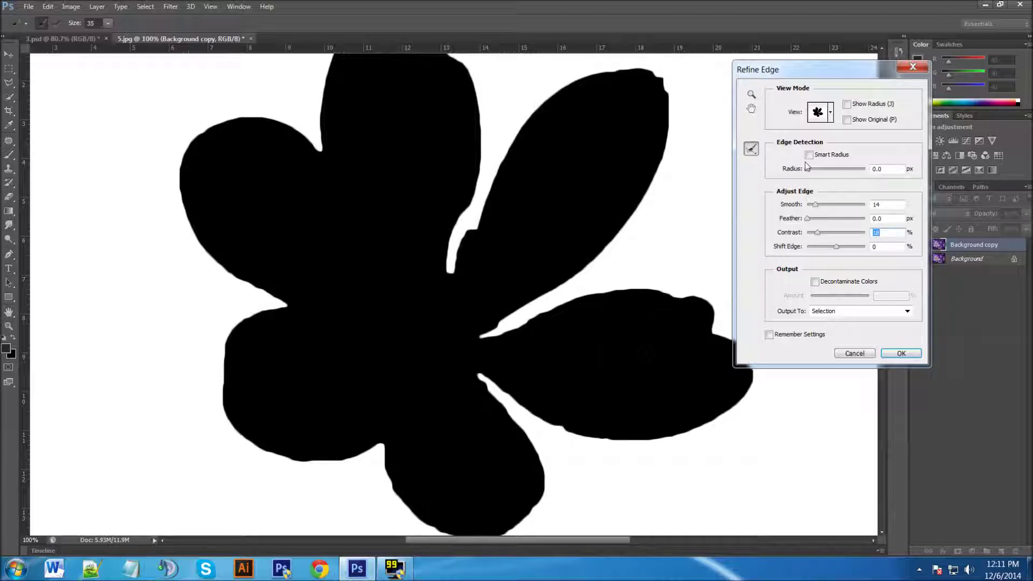
left_click(900, 353)
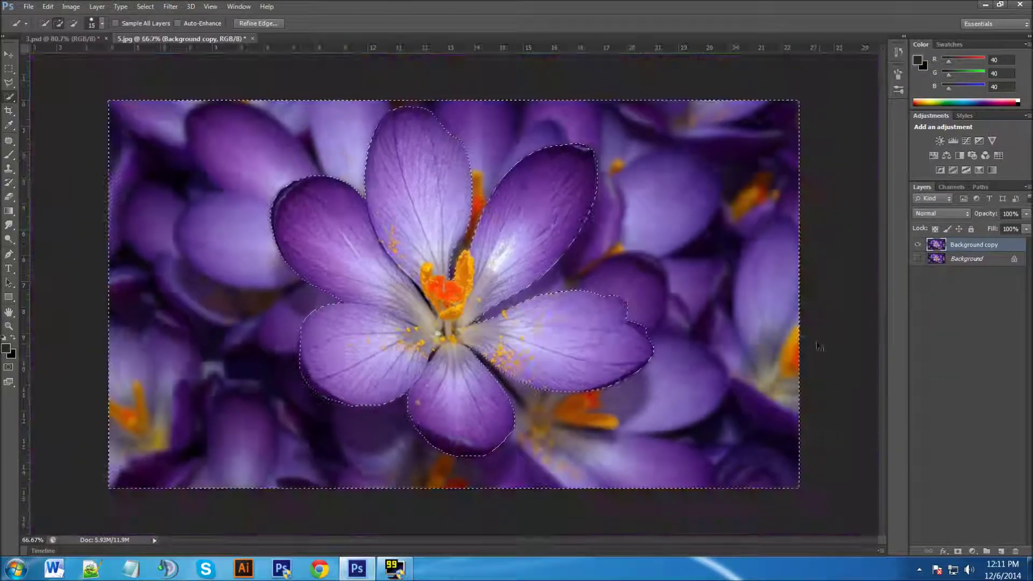
Step: Duplicate Background copy and delete its background, leaving the cut-out crocus on Background copy 2
key("ctrl+0")
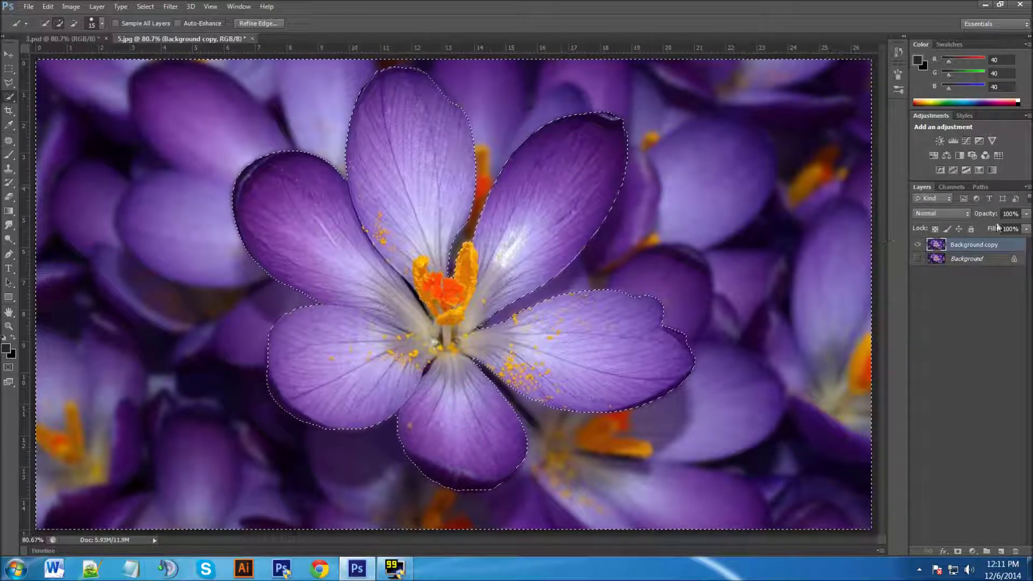
left_click_drag(998, 248, 1002, 554)
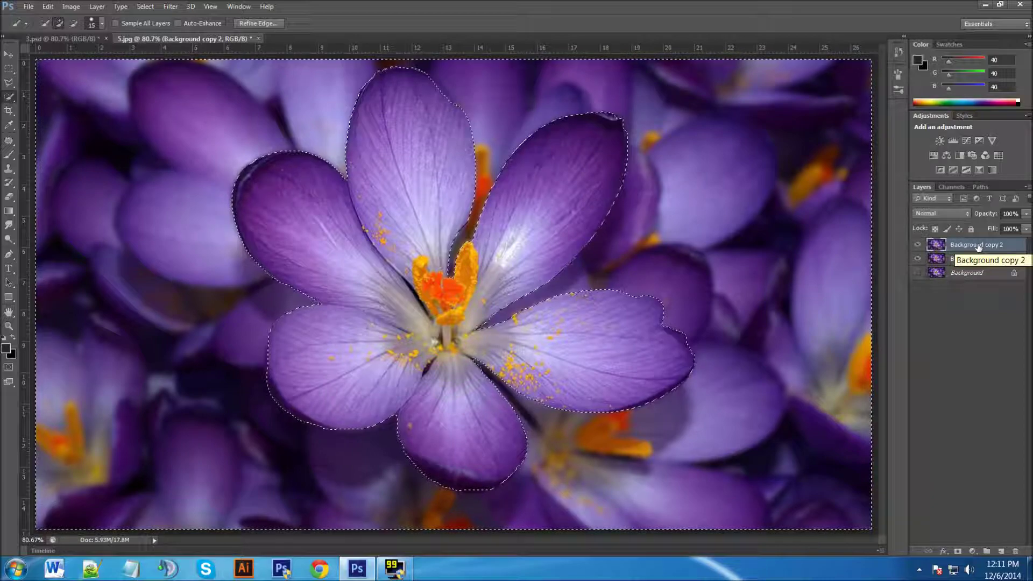
key("Delete")
left_click(917, 258)
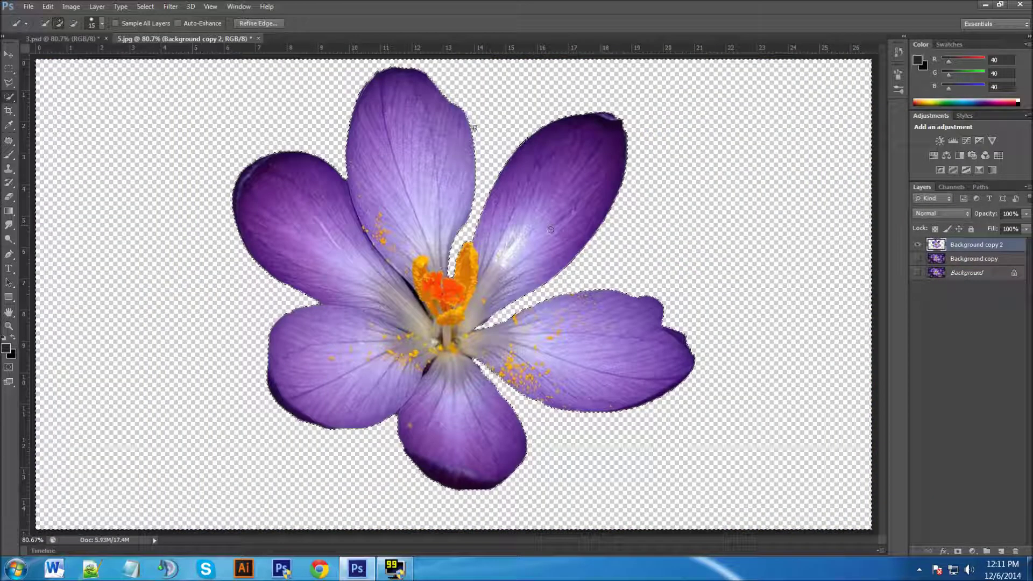
left_click(917, 259)
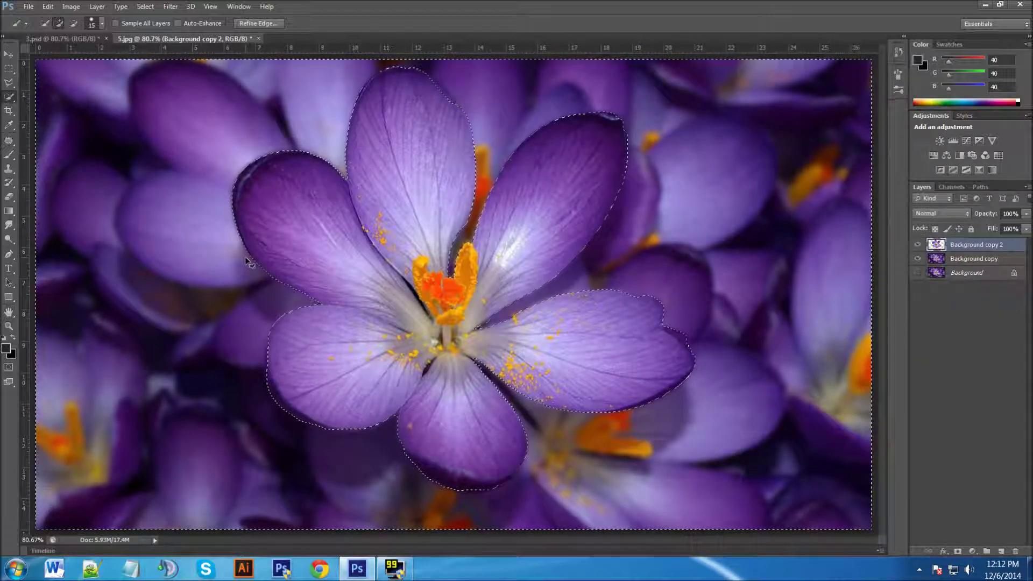
key("ctrl+d")
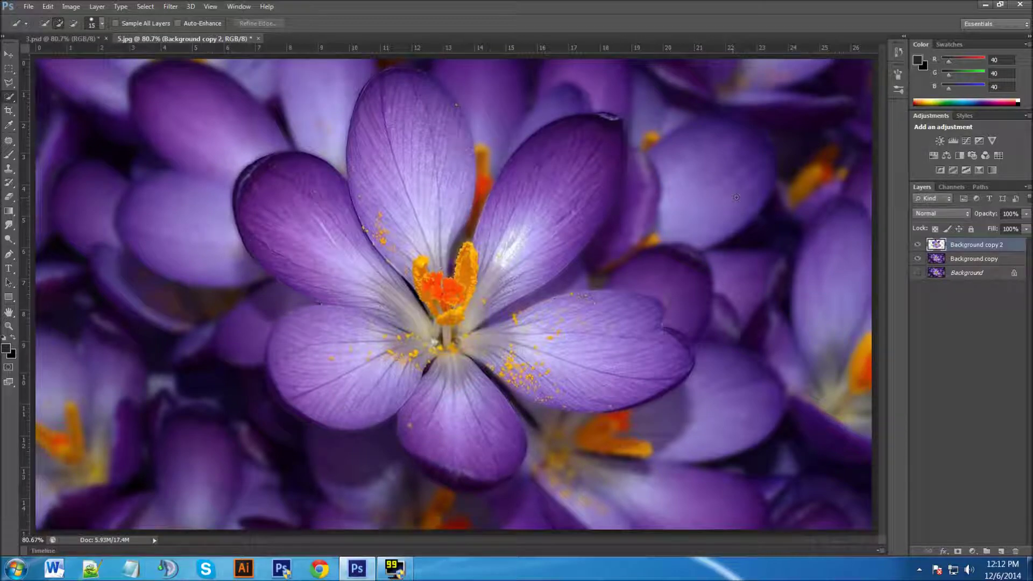
Step: Add a Hue/Saturation adjustment layer above Background copy and clip it to that layer
left_click(969, 260)
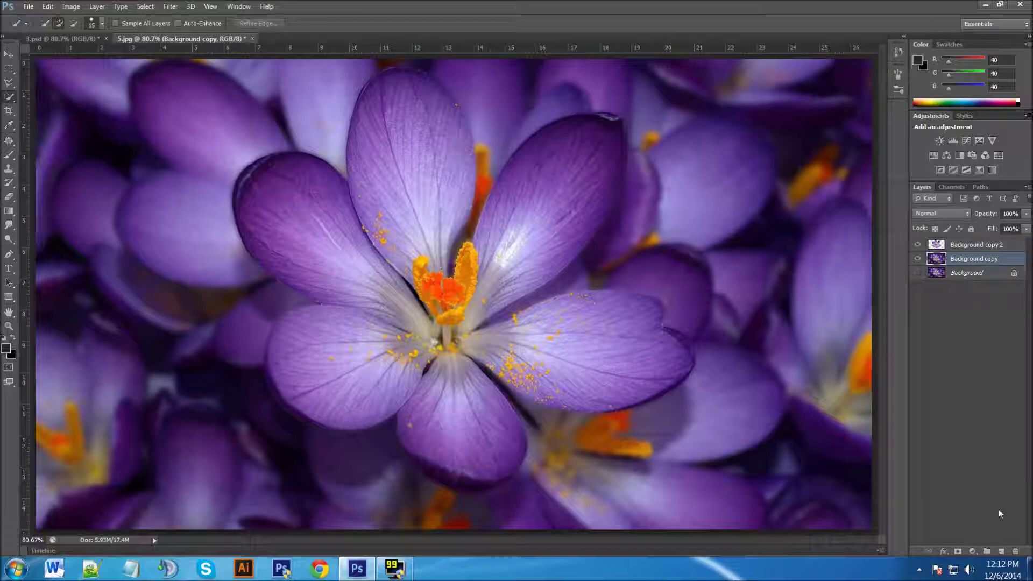
left_click(973, 551)
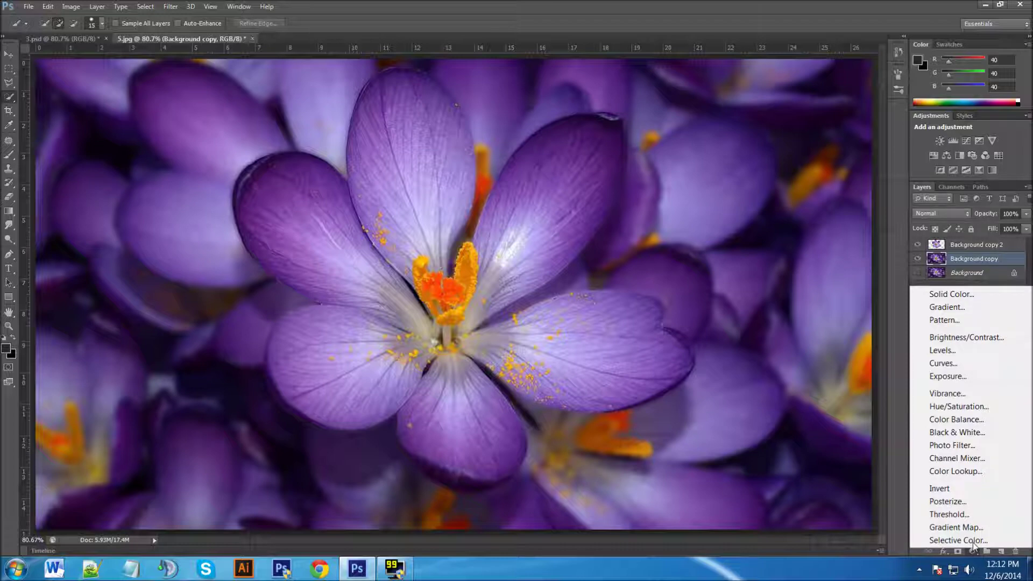
left_click(965, 410)
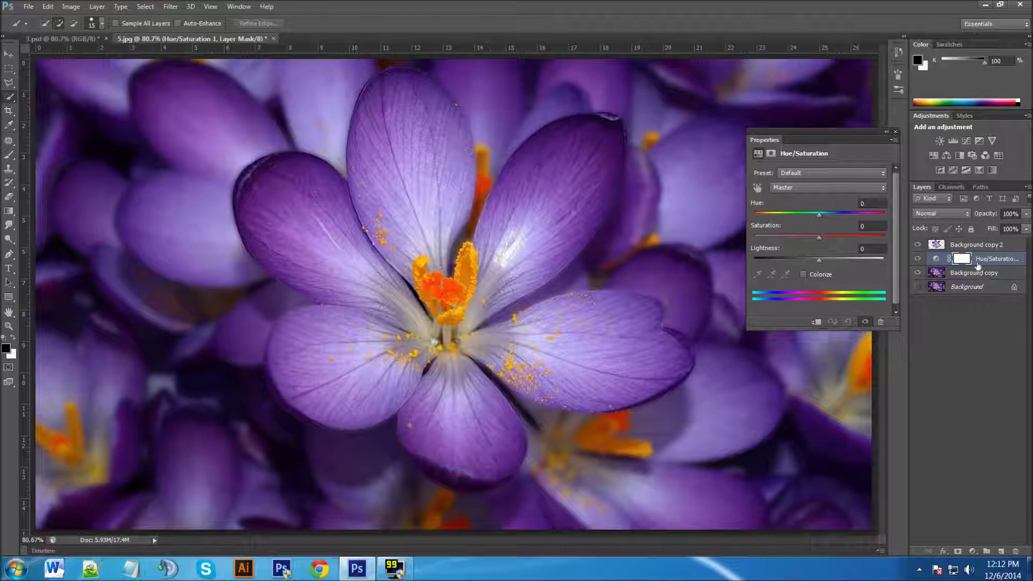
left_click(895, 134)
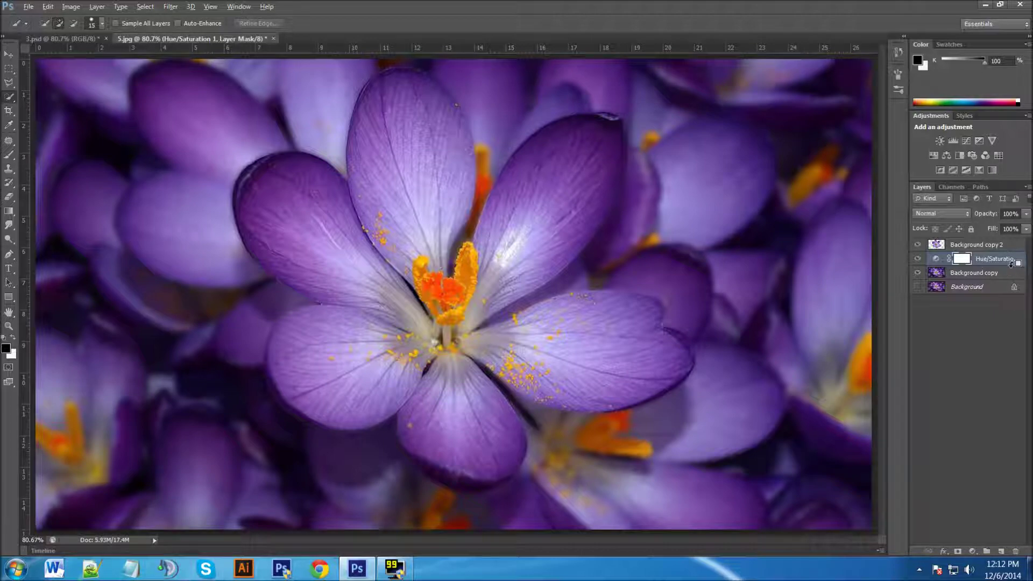
left_click_drag(1012, 261, 1009, 265)
left_click(1009, 264, "alt")
left_click(945, 259)
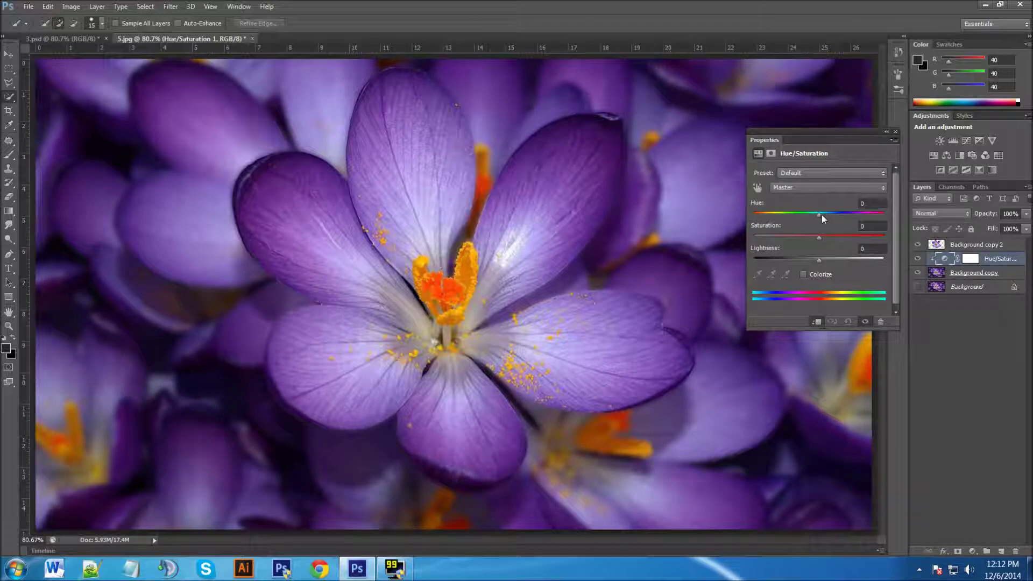
Step: Set the Hue/Saturation adjustment to Hue +30, Saturation -11, Lightness -12
left_click_drag(820, 214, 812, 238)
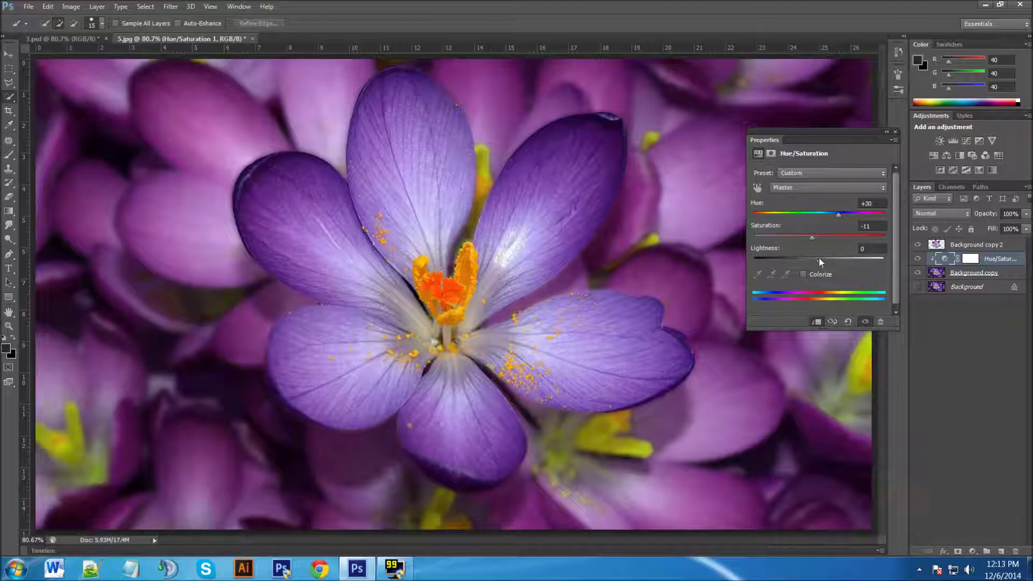
left_click_drag(818, 260, 811, 260)
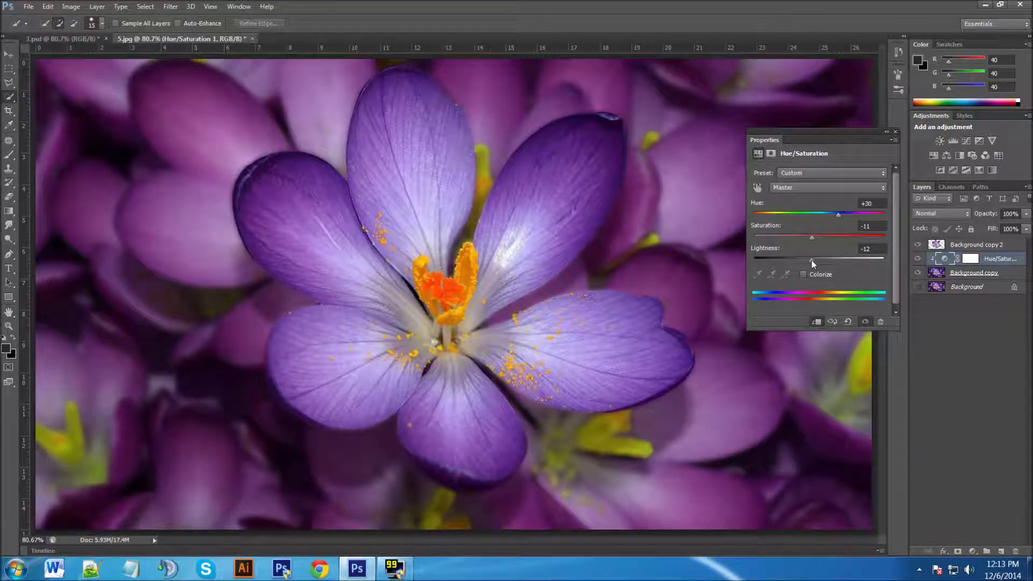
left_click(895, 132)
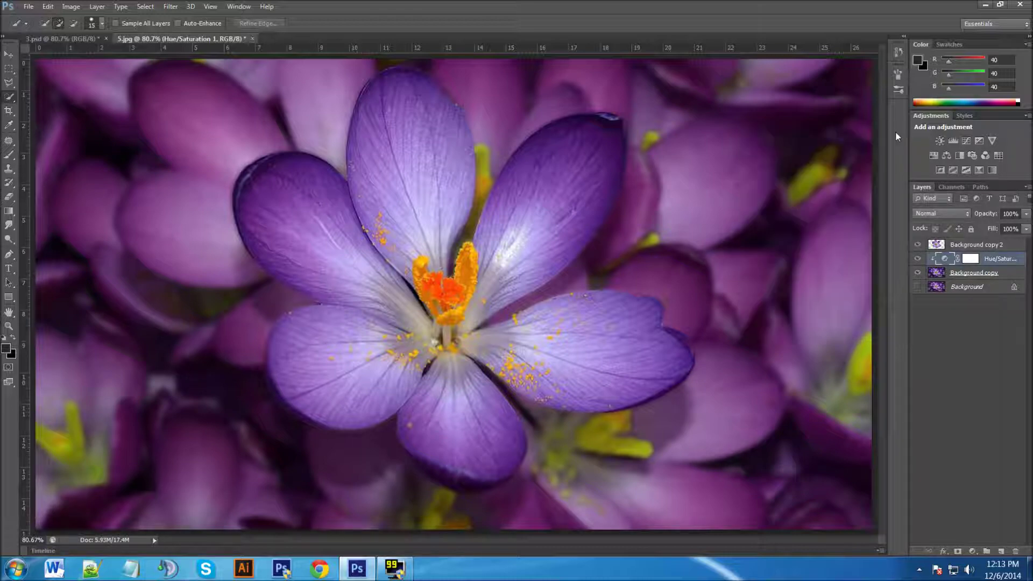
left_click(982, 246)
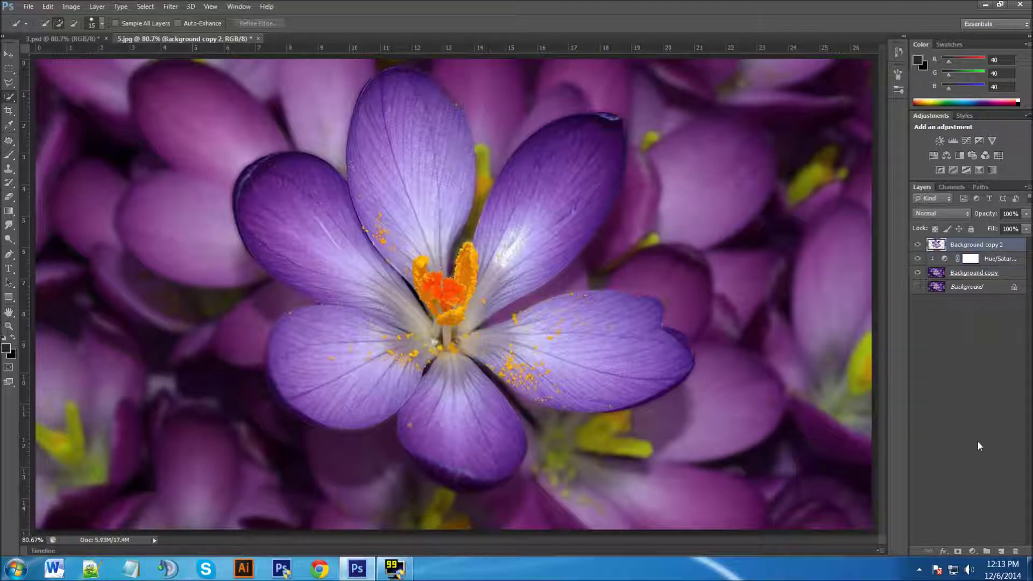
Step: Add a Curves adjustment layer with an S-curve darkening shadows and brightening highlights
left_click(973, 553)
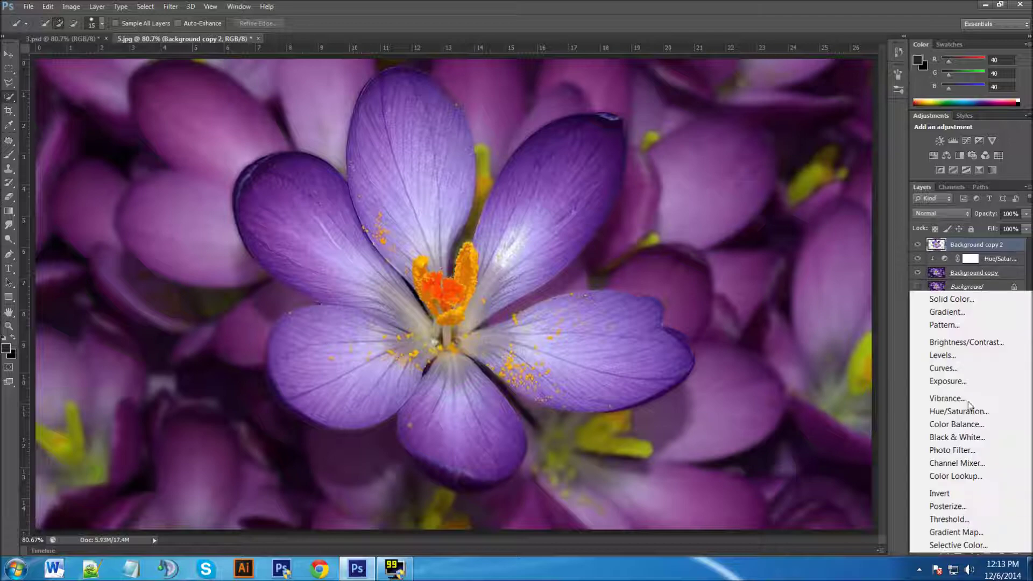
left_click(960, 373)
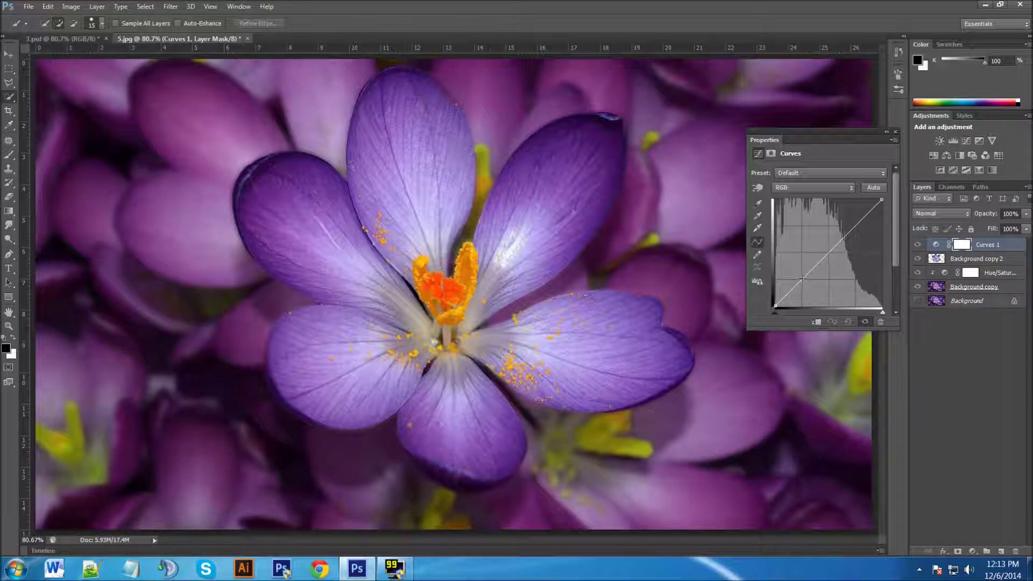
left_click_drag(802, 279, 807, 282)
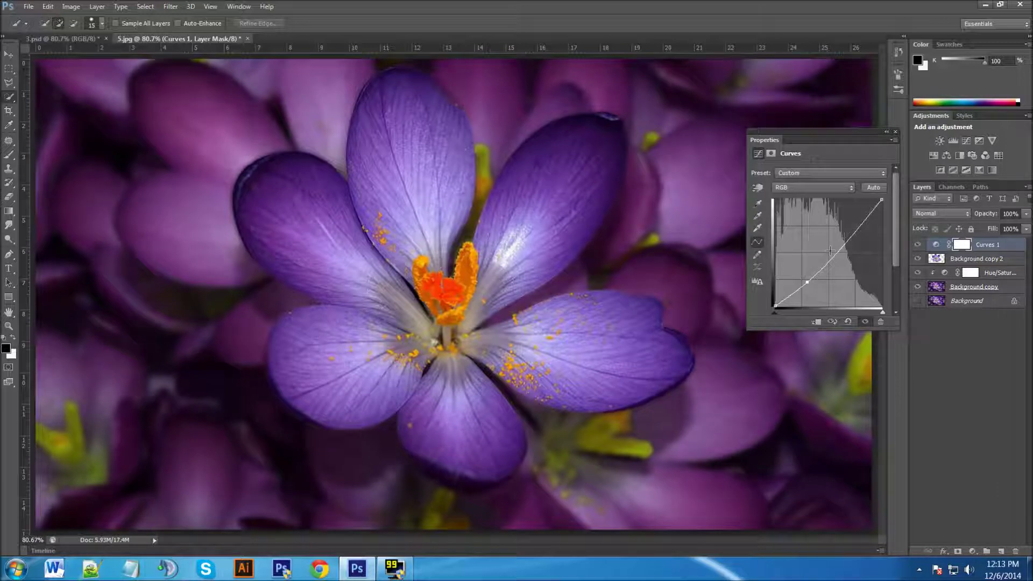
left_click_drag(856, 236, 854, 229)
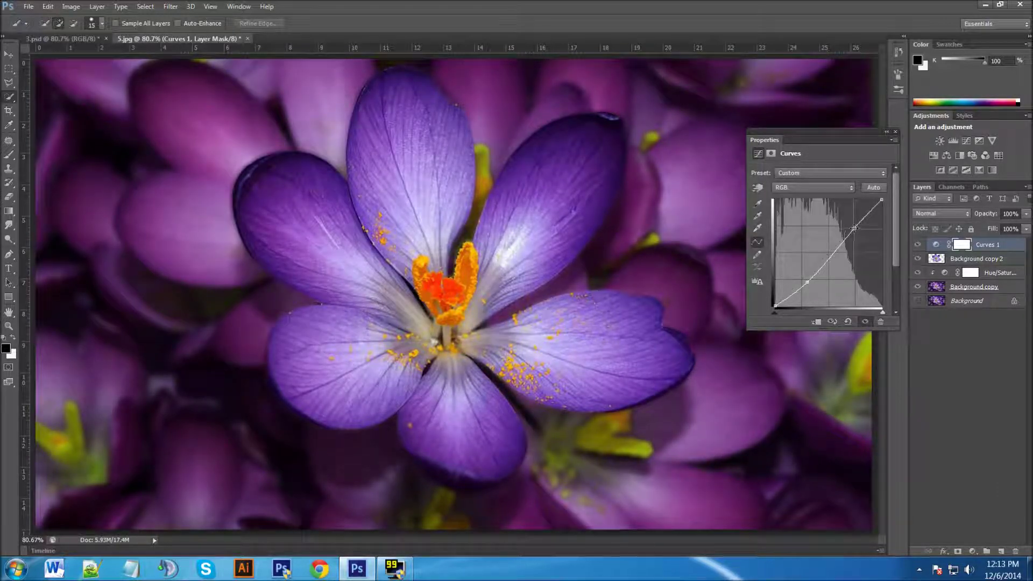
left_click(895, 133)
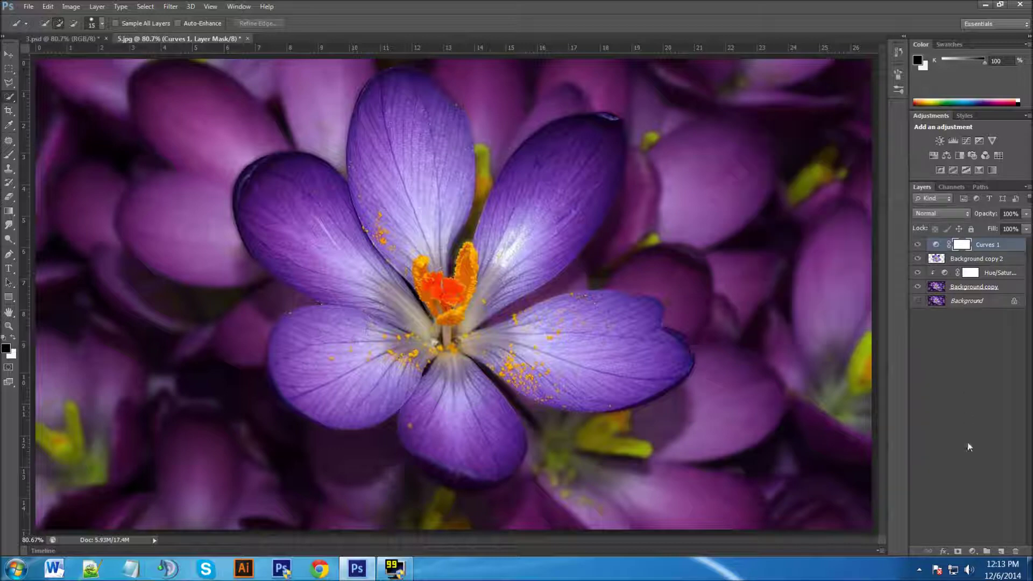
left_click(971, 549)
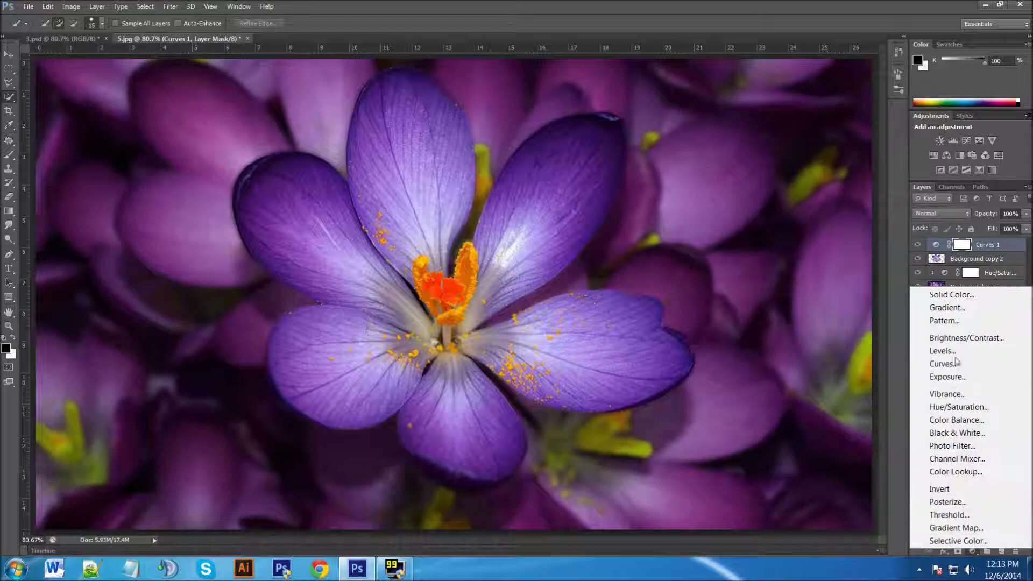
Step: Add a Levels adjustment layer with input black at 22 and white at 236
left_click(940, 351)
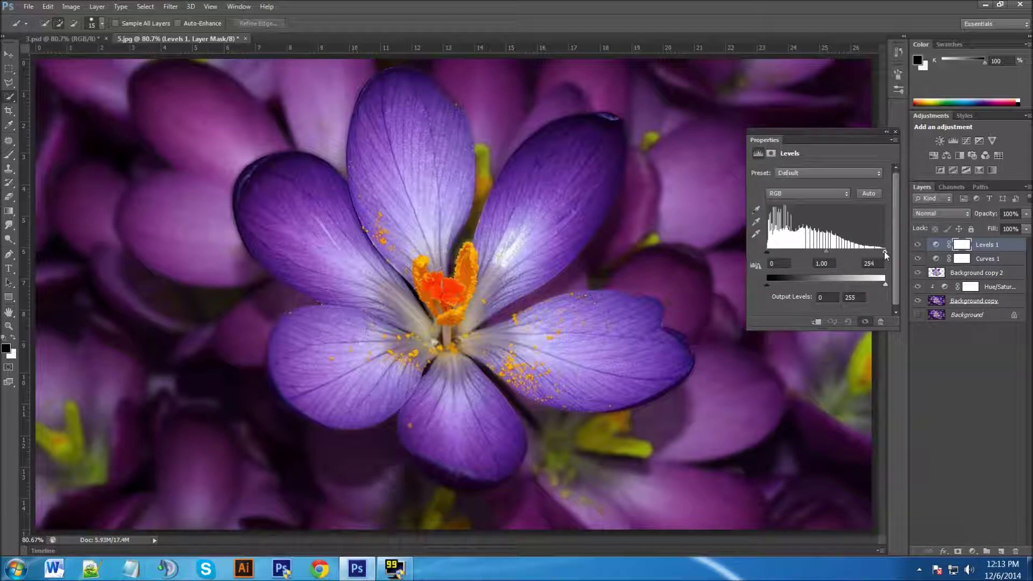
mouse_move(885, 254)
left_mouse_down()
mouse_move(876, 254)
mouse_move(887, 253)
left_mouse_up()
left_click_drag(768, 254, 777, 255)
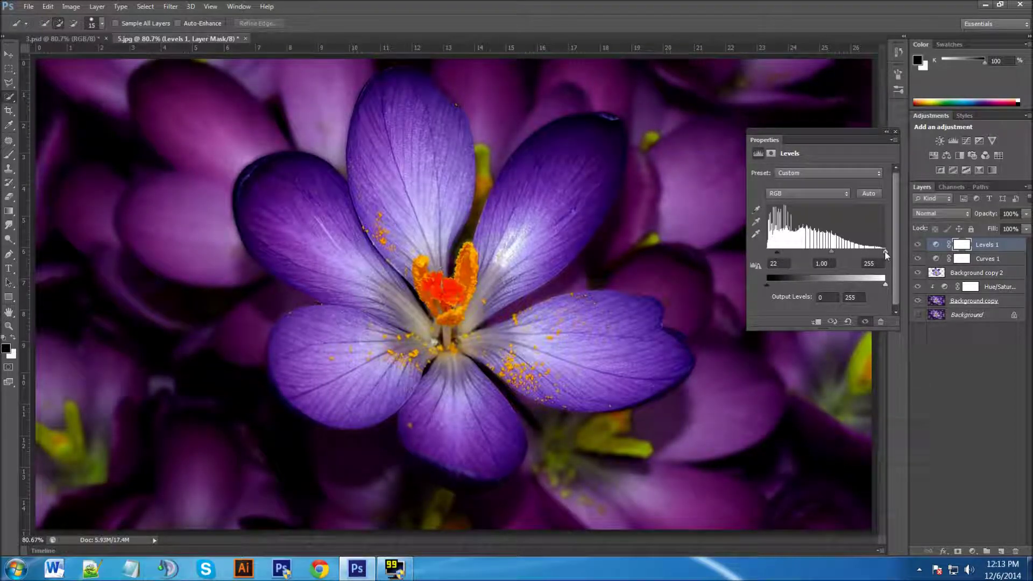
left_click_drag(885, 251, 878, 253)
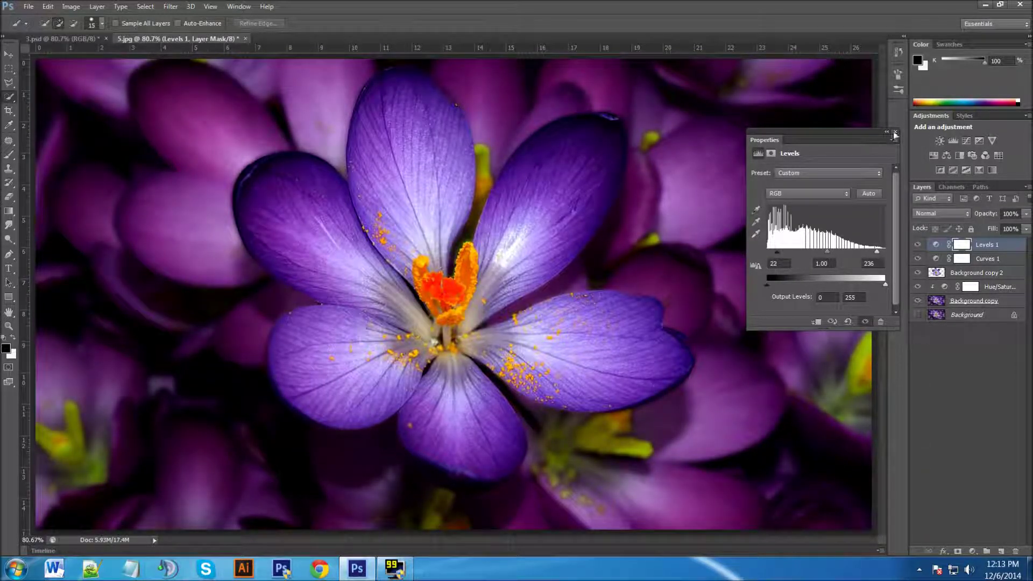
left_click(895, 132)
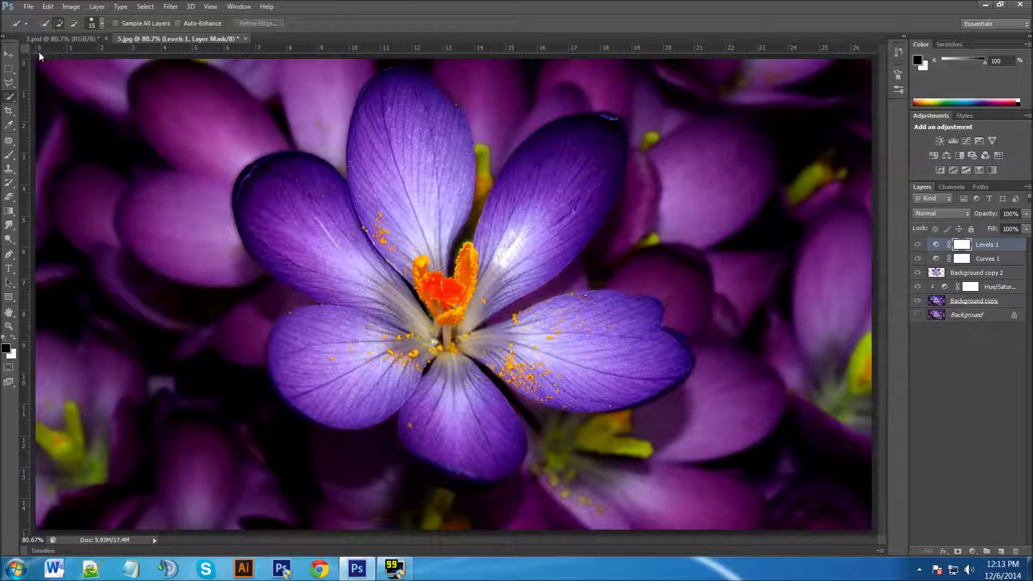
Step: Switch to the Move tool in the toolbar
left_click(9, 54)
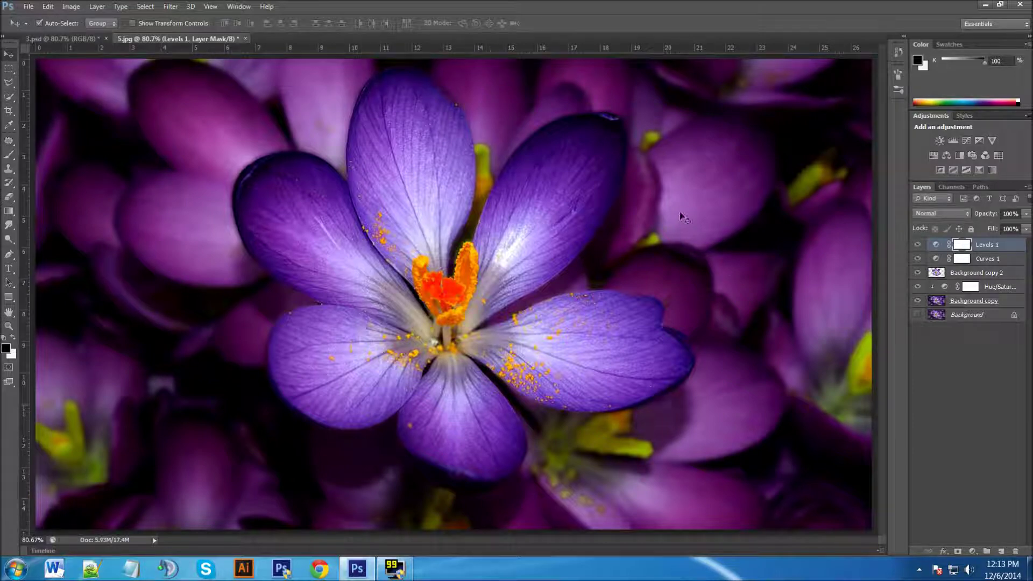